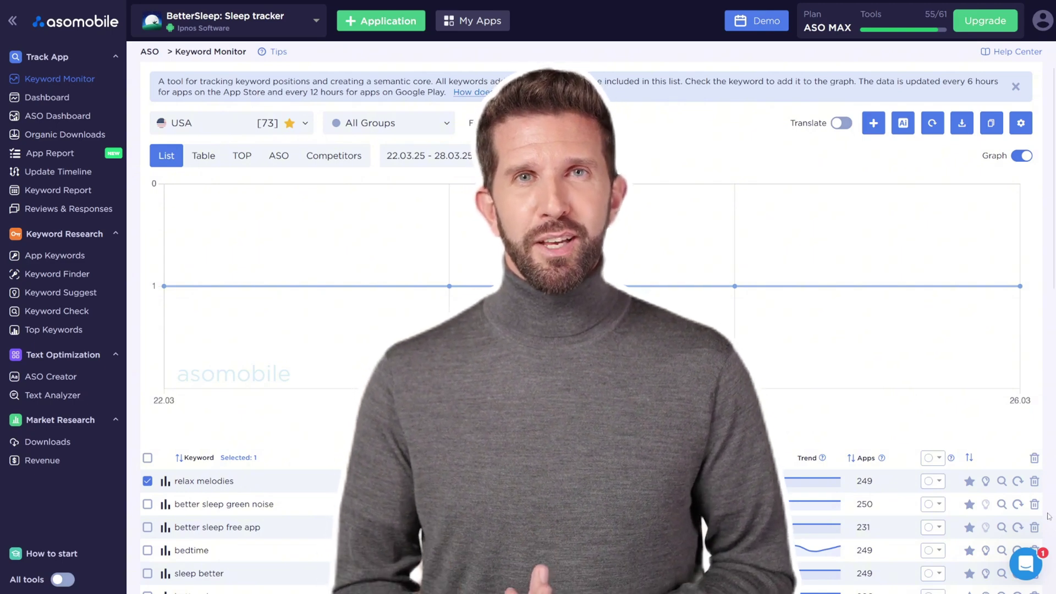
Open ASO Creator for BetterSleep and sort its USA keywords by traffic, highest first.
click(27, 378)
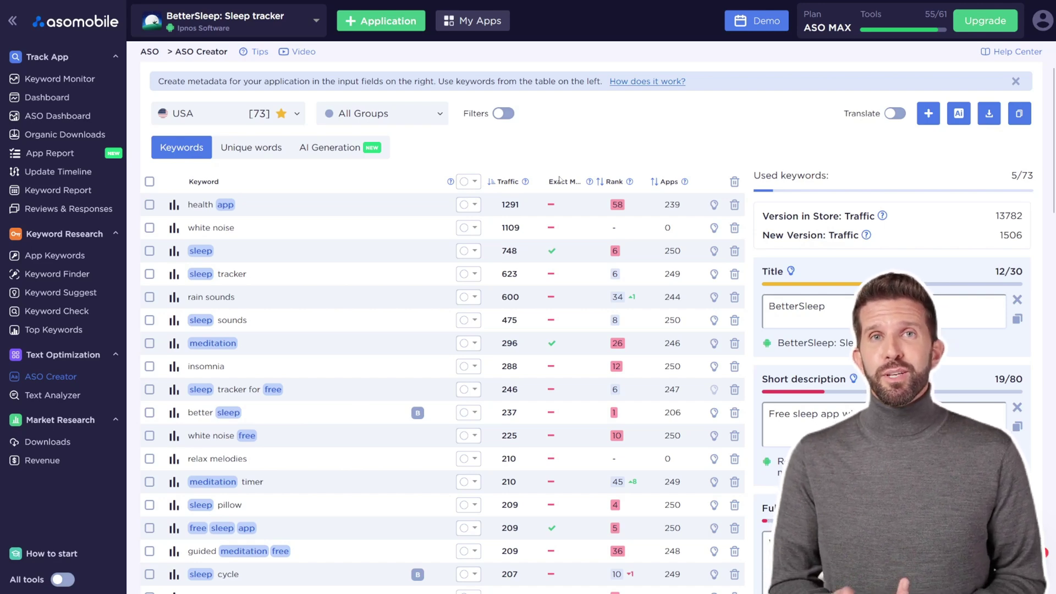
click(512, 177)
click(600, 182)
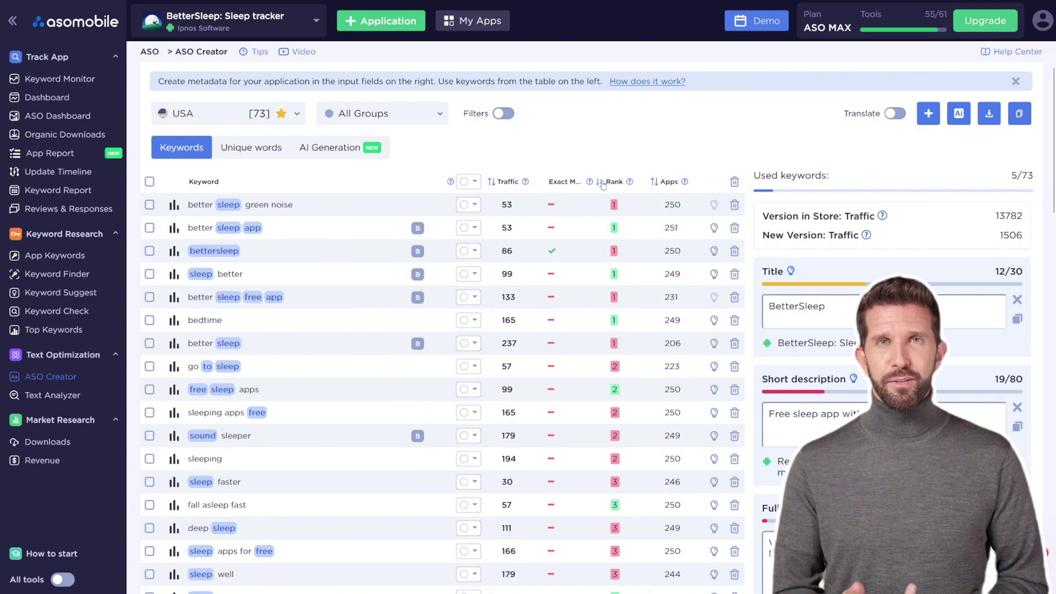
click(492, 183)
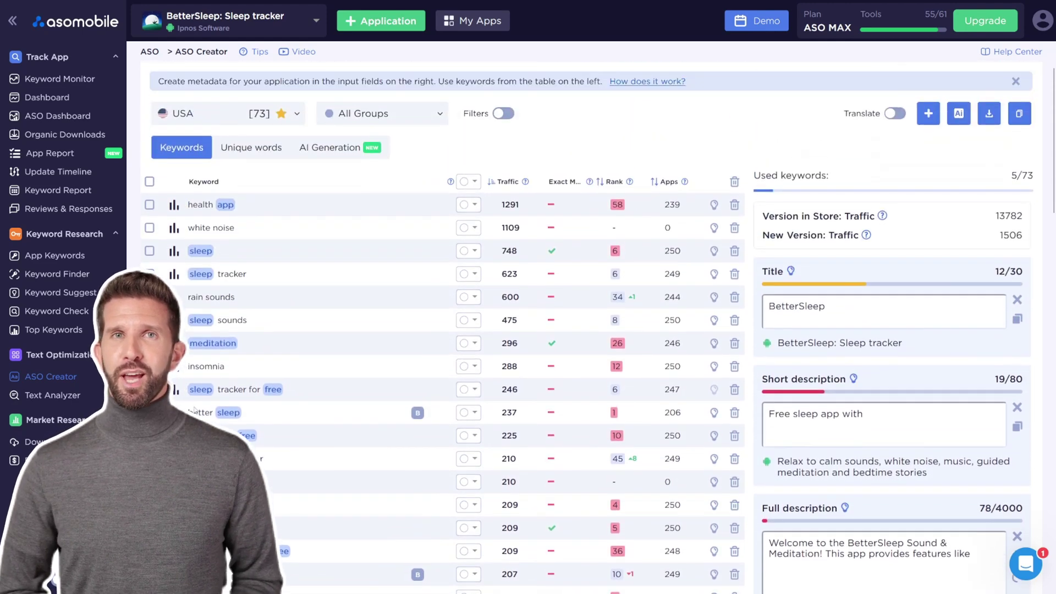
click(832, 305)
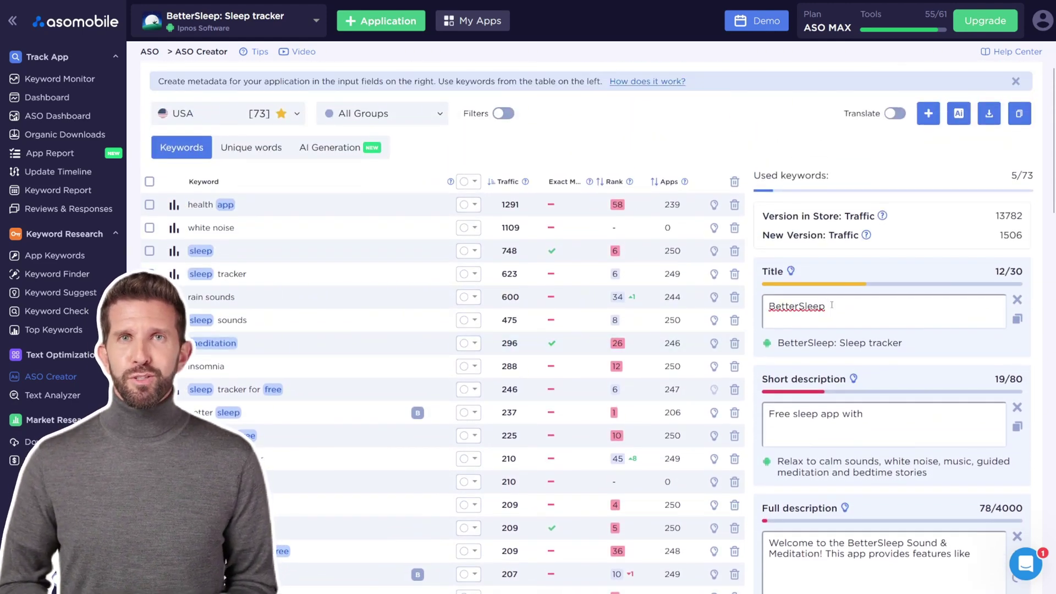
Extend the title to 'BetterSleep Sound & Meditation' (30/30) using the copied meditation keyword.
text(Sound)
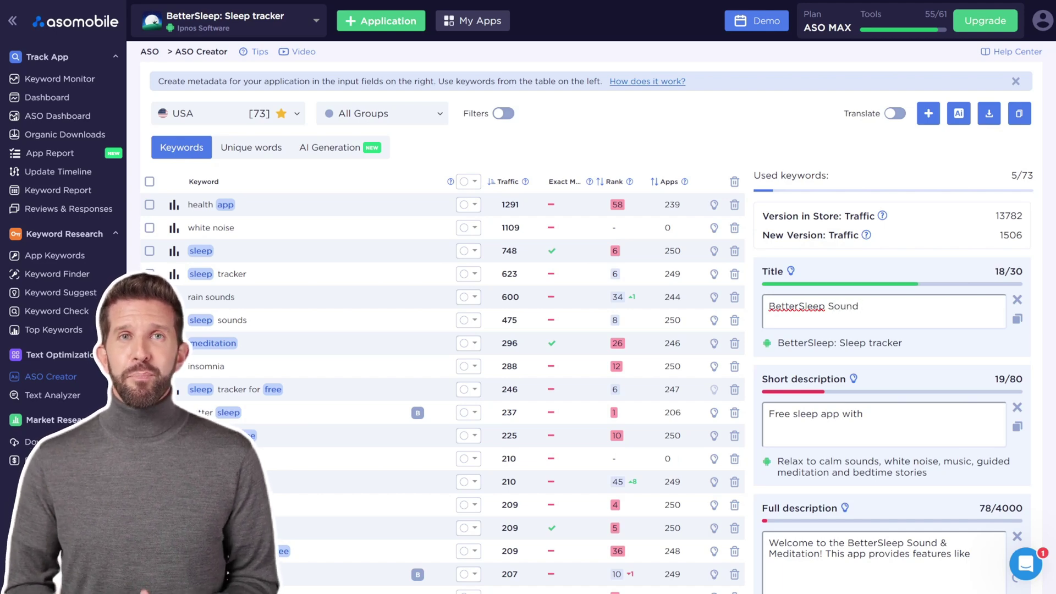
text( &)
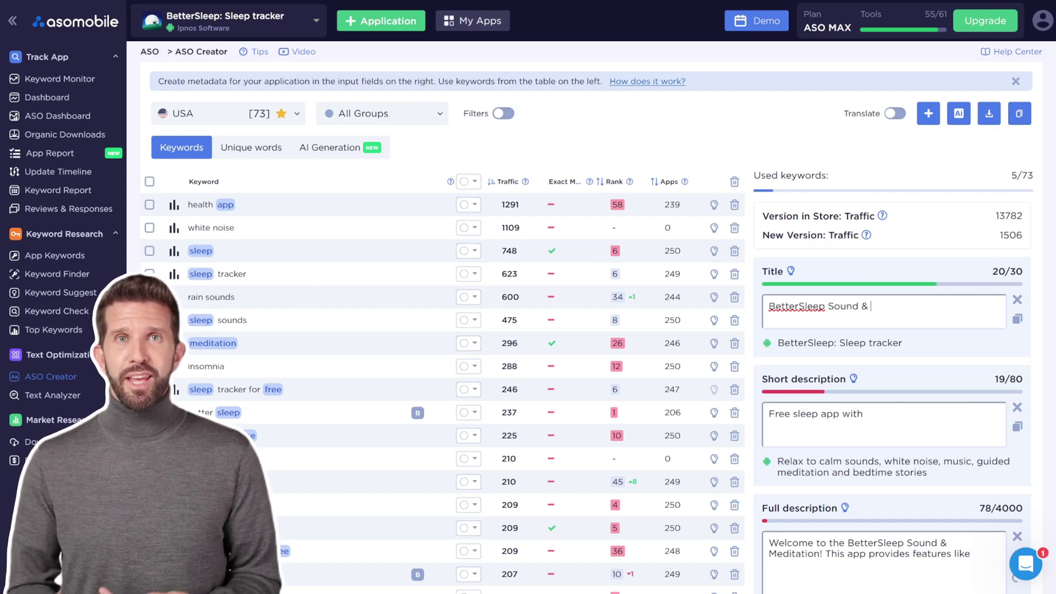
click(210, 343)
click(881, 304)
key(ctrl+v)
click(880, 306)
key(BackSpace)
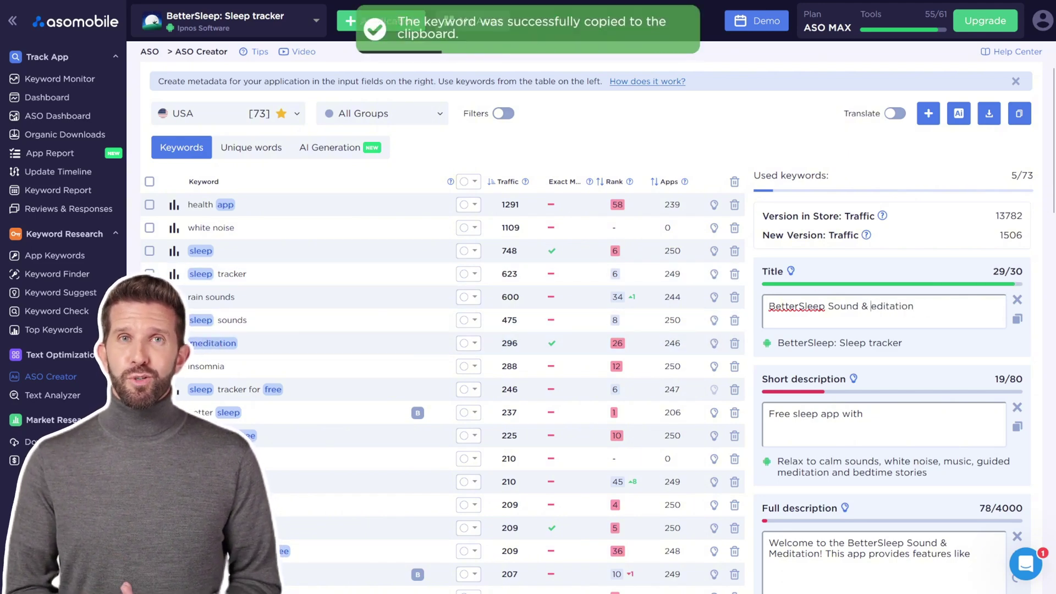
text(M)
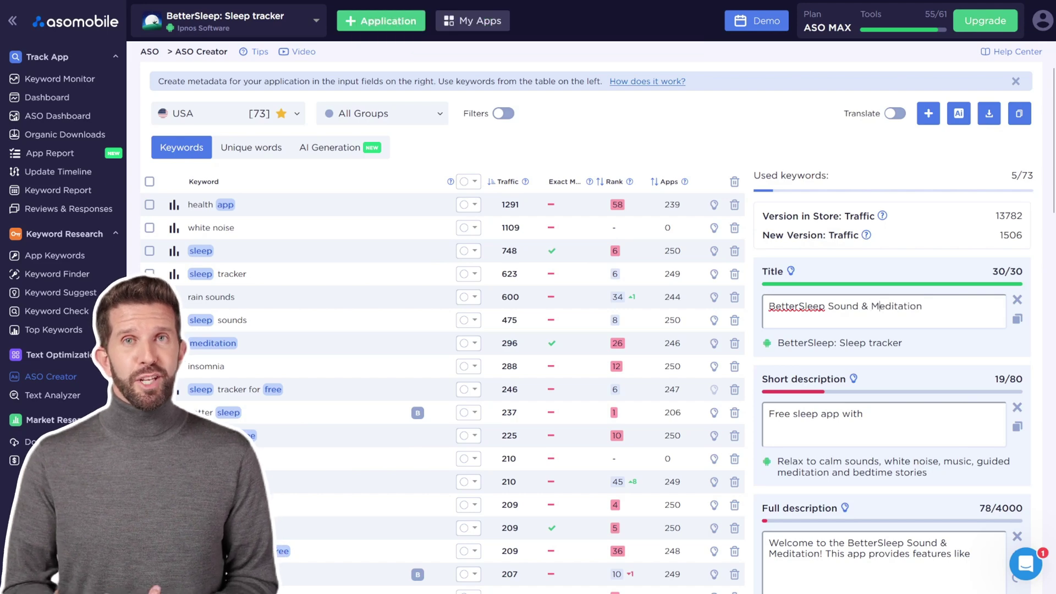
click(870, 329)
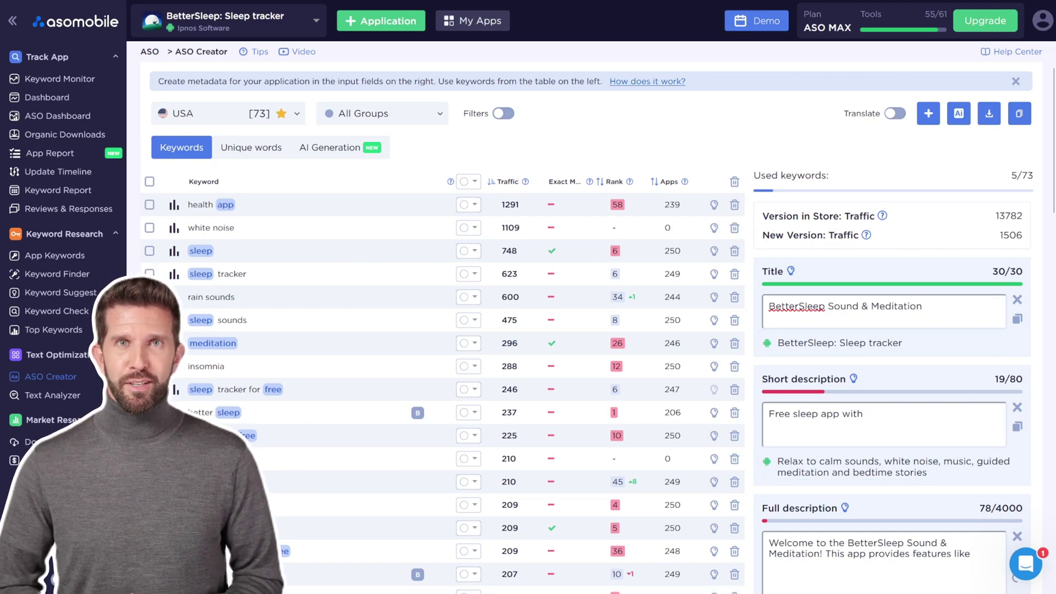
mouse_move(854, 385)
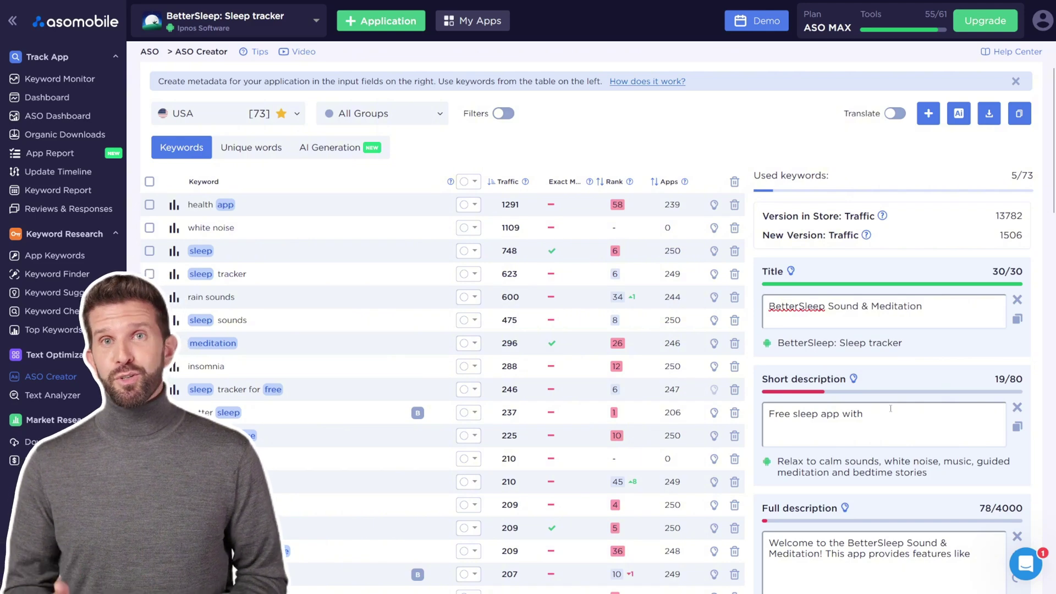
Write the short description 'Free sleep app with meditation, soothing sounds, and relax melodies'.
click(213, 342)
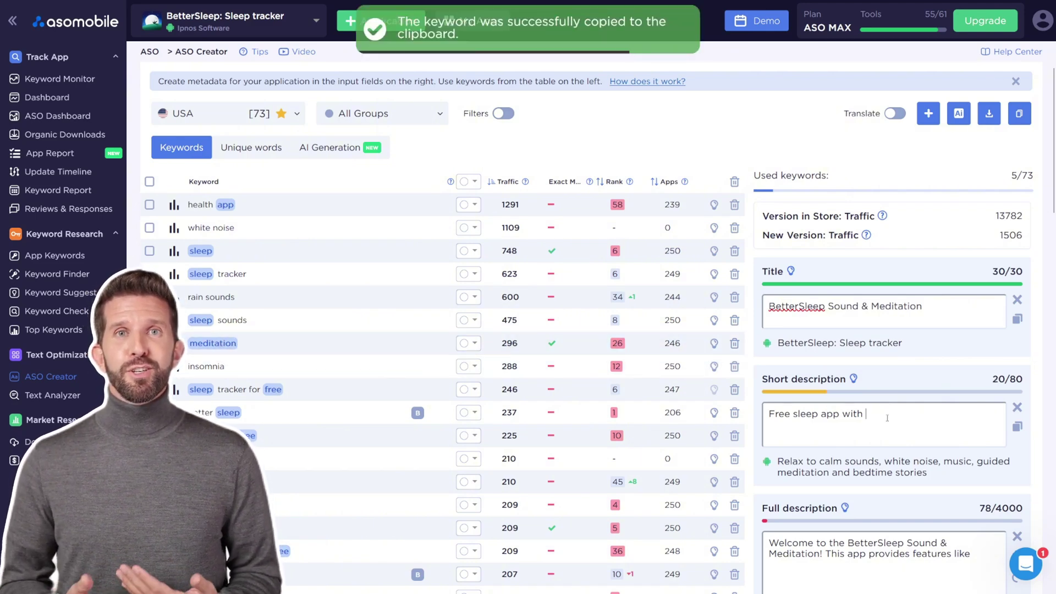
key(ctrl+v)
text(, )
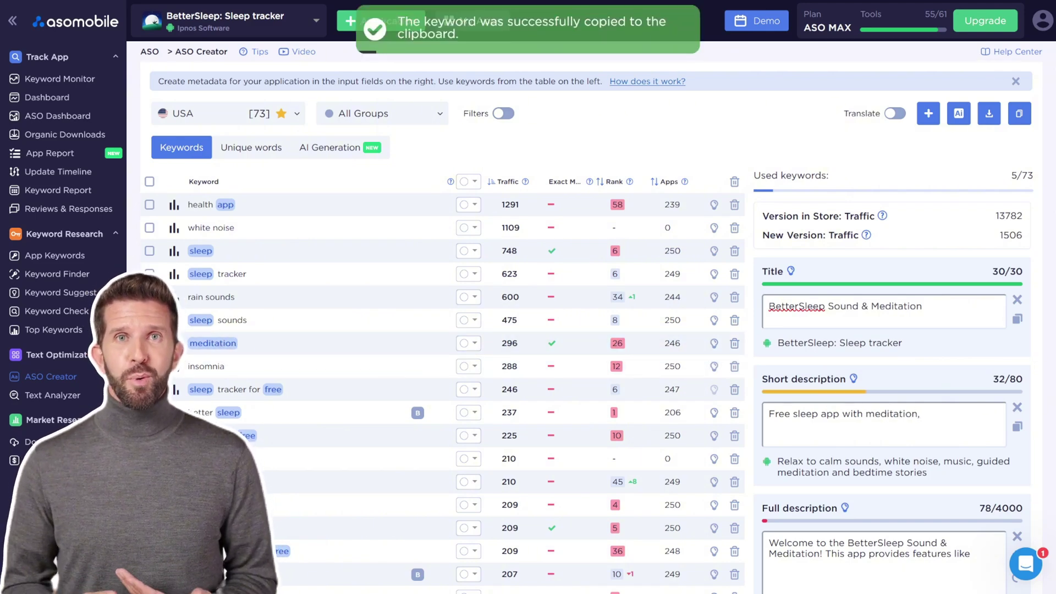
text(sooth)
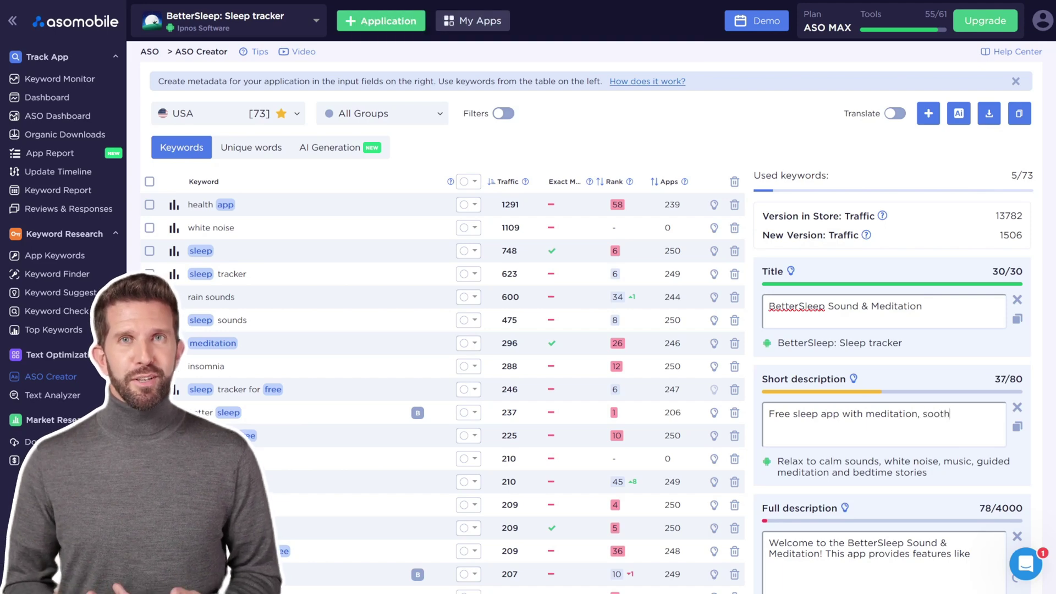
text(ing soun)
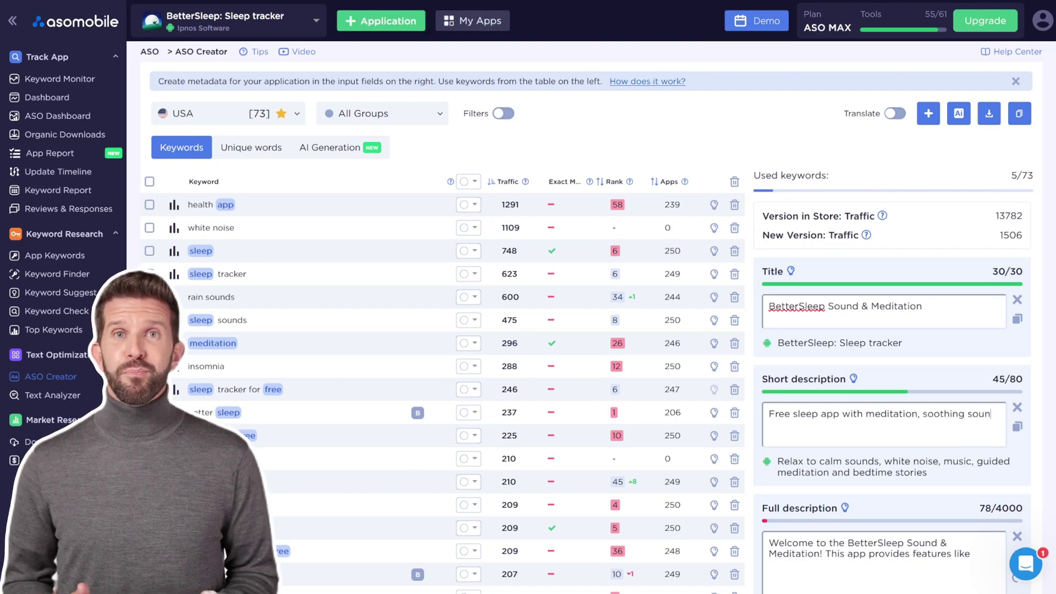
text(ds)
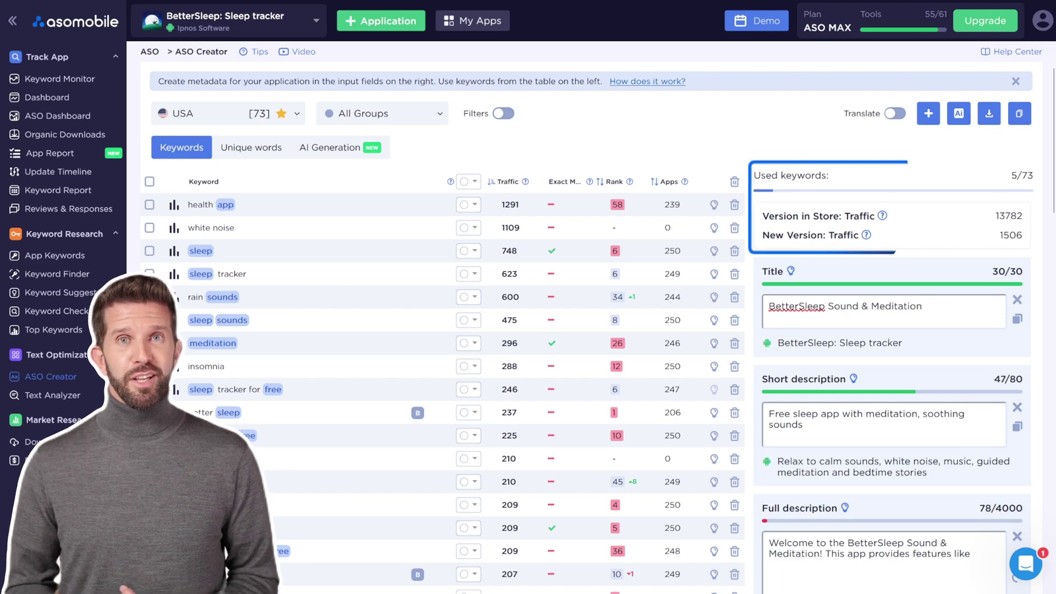
text(, and)
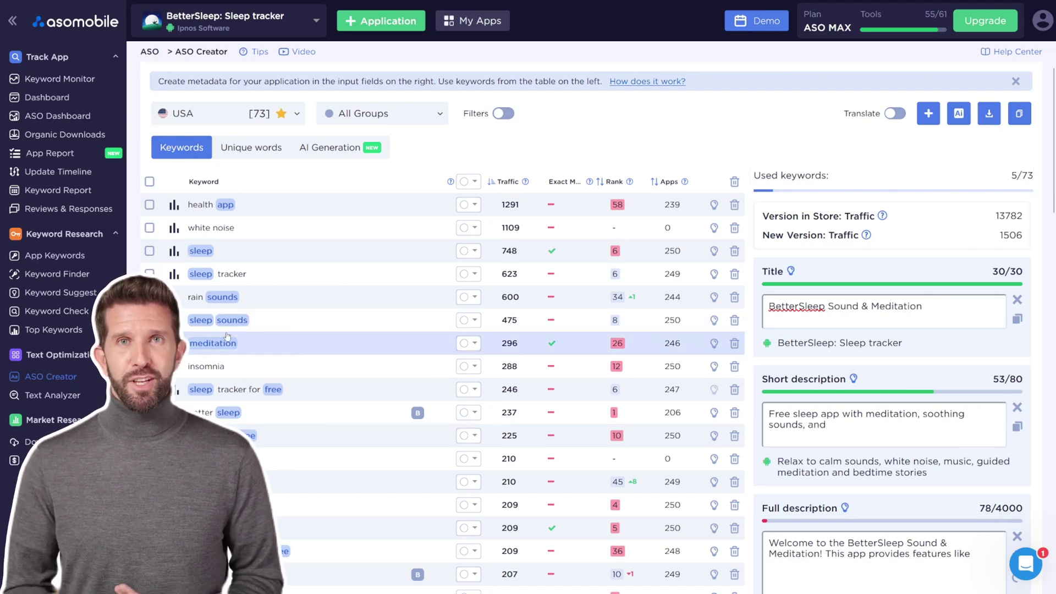
click(220, 459)
key(ctrl+v)
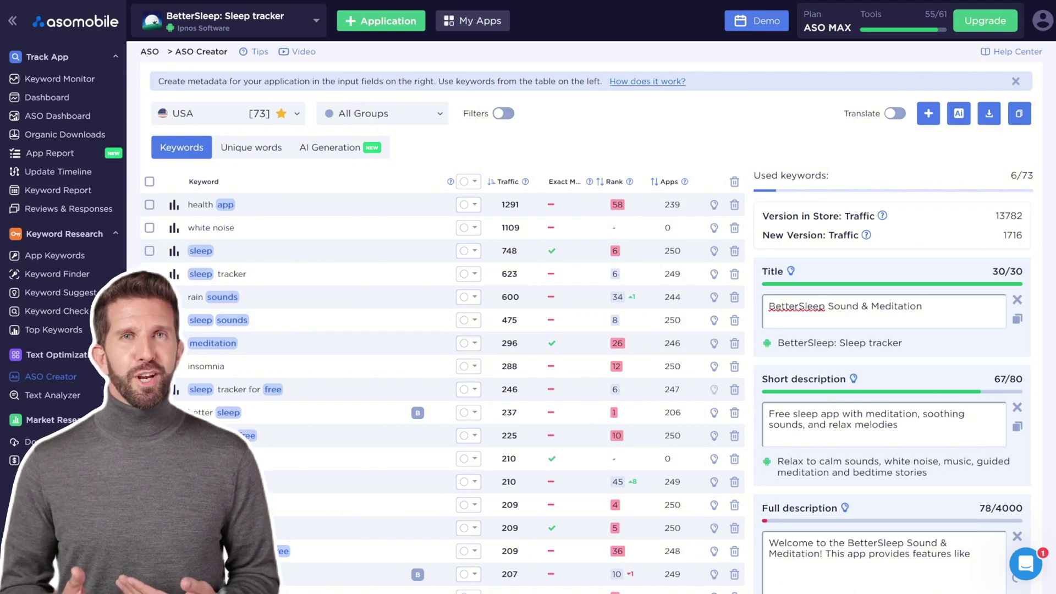
Insert the white noise keyword and 'and' after 'like' in the full description.
scroll(1027, 444, down, 3)
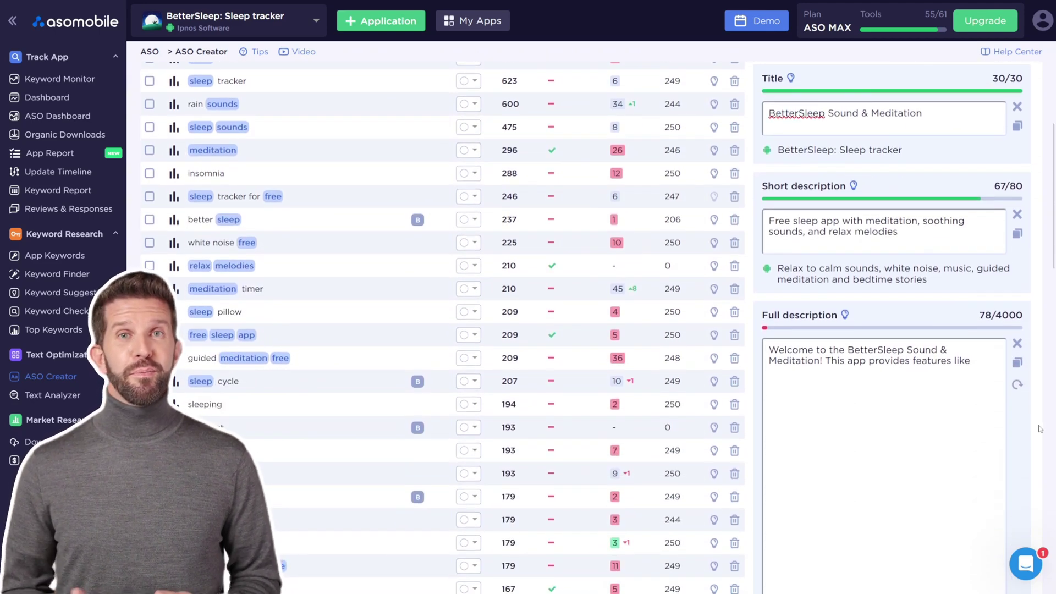
scroll(1040, 429, down, 1)
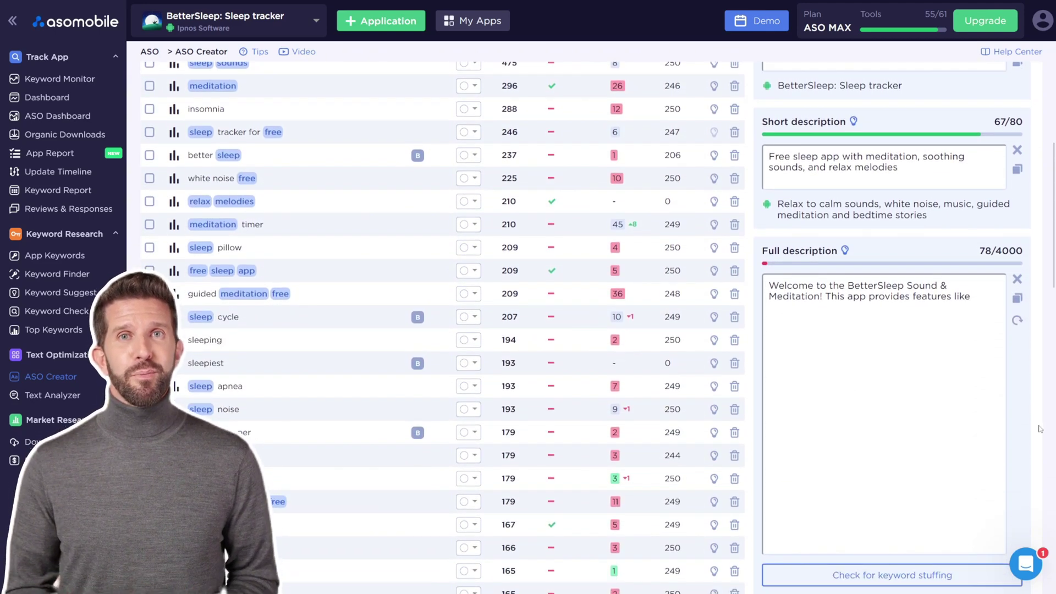
click(978, 305)
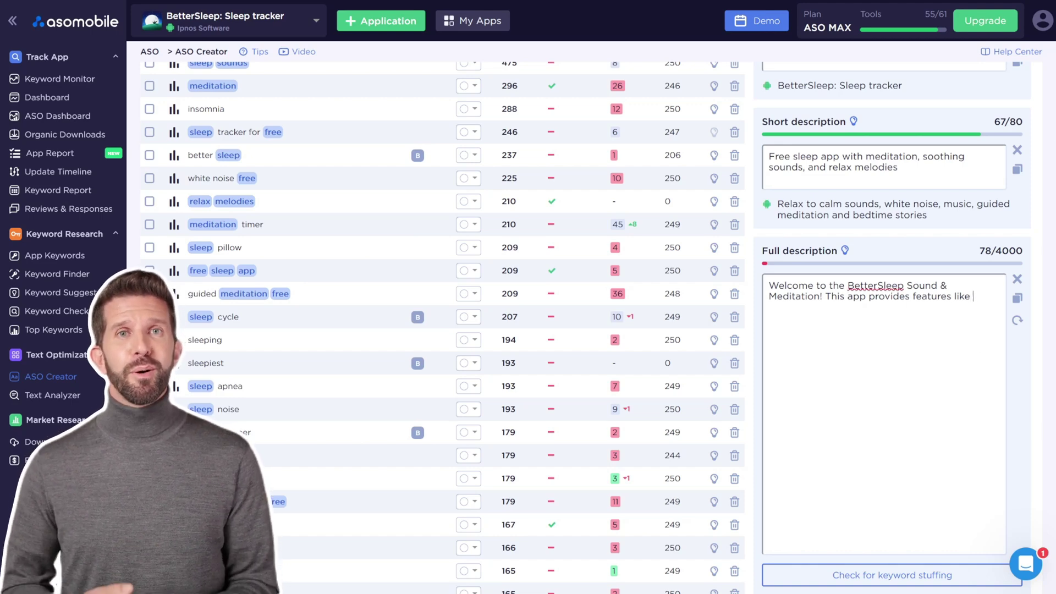
scroll(367, 220, up, 2)
click(211, 100)
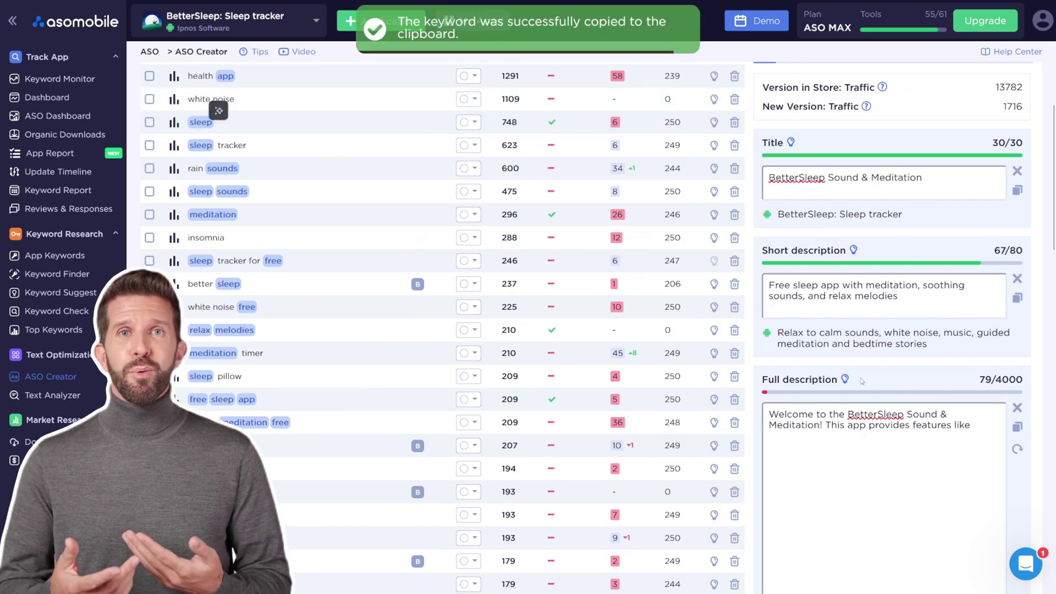
key(ctrl+v)
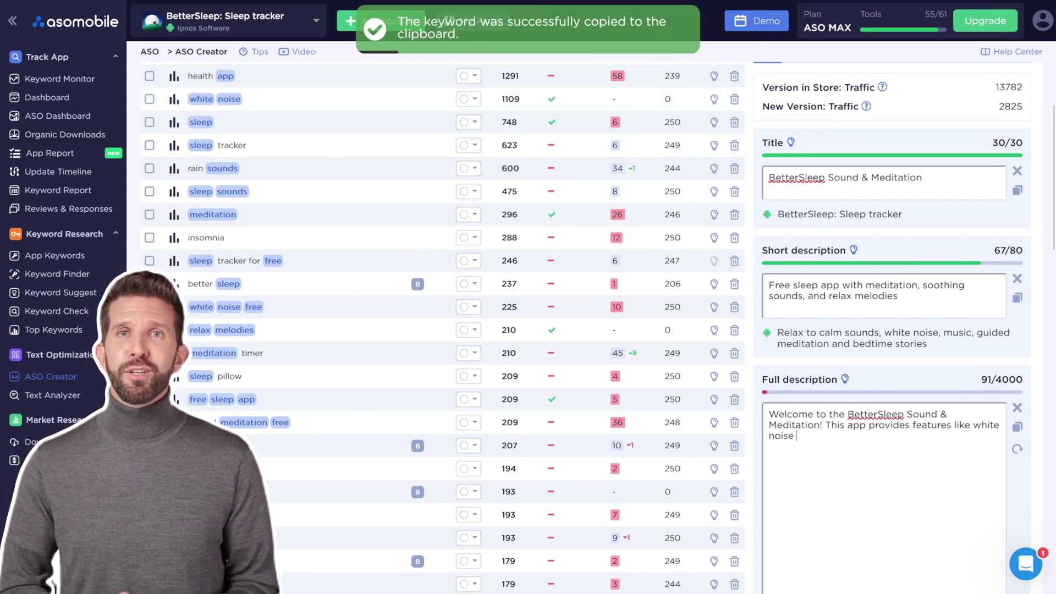
text(and)
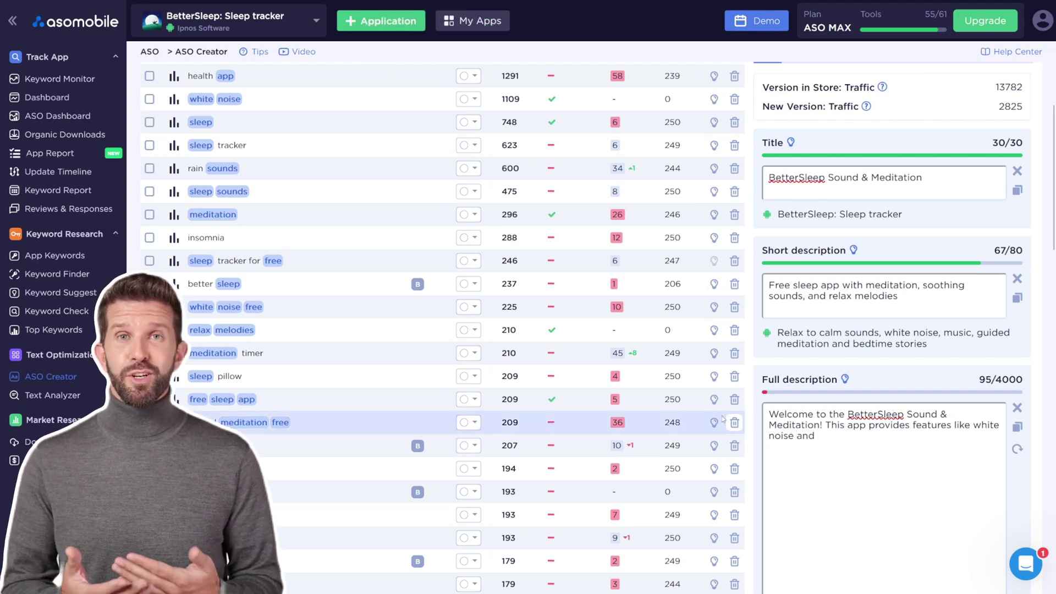
Paste the rain sounds keyword at the end to complete 'white noise and rain sounds'.
scroll(535, 381, up, 1)
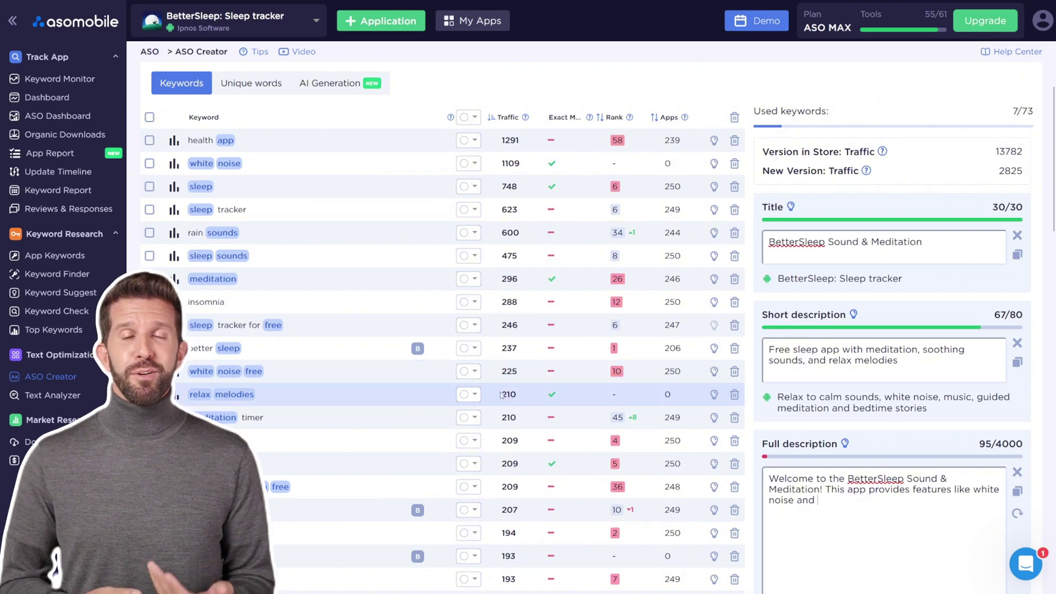
click(608, 421)
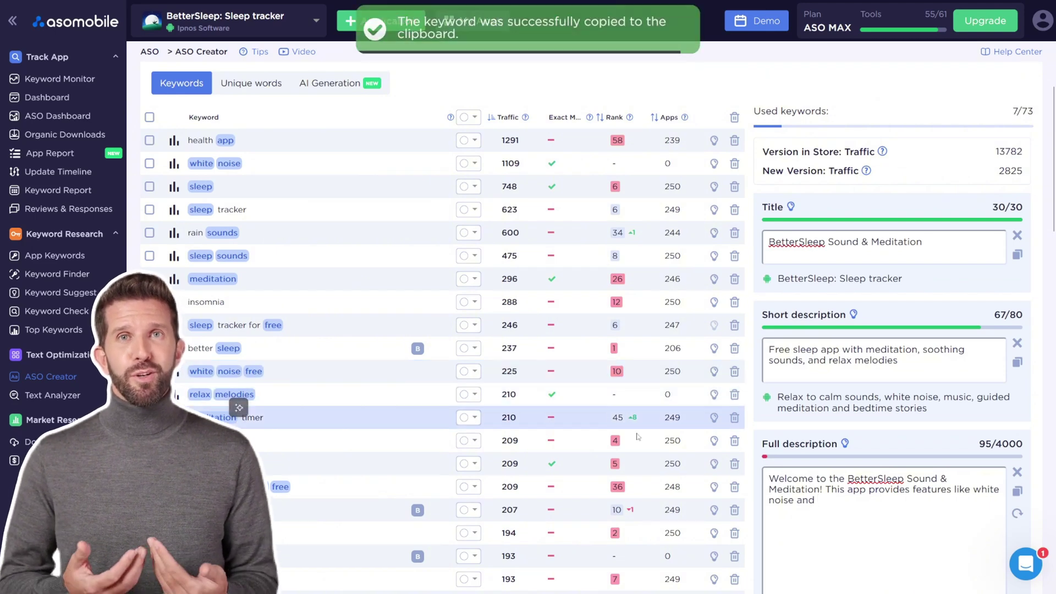
click(824, 505)
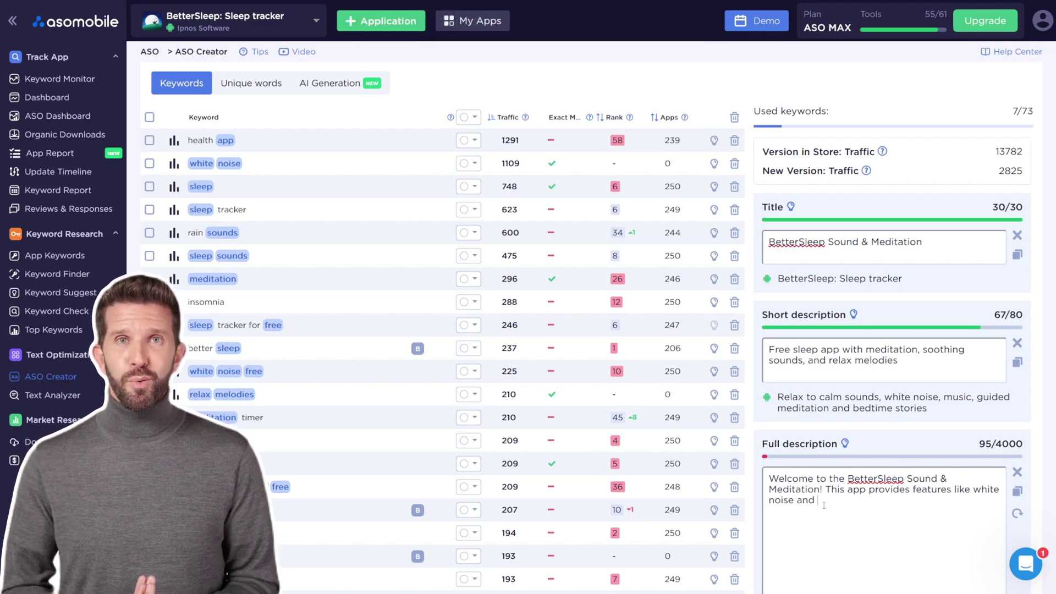
click(205, 234)
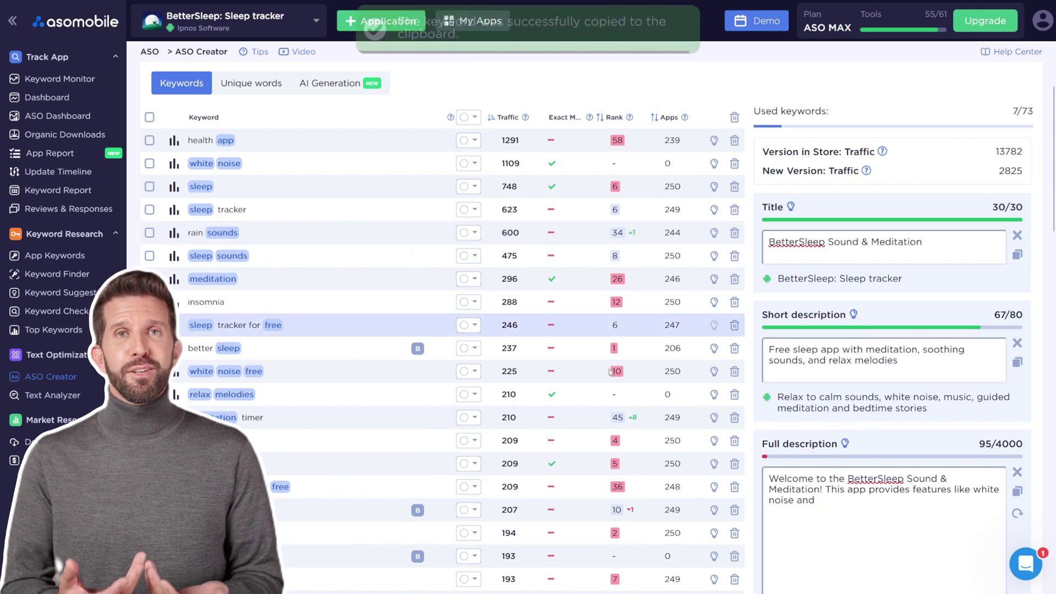
key(ctrl+v)
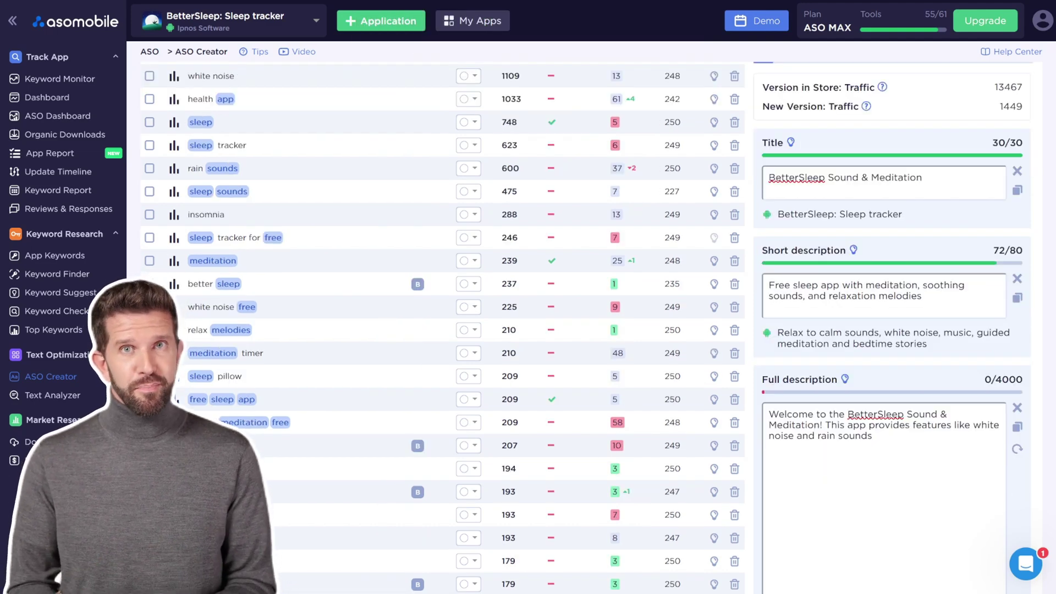
scroll(1018, 490, down, 1)
scroll(1018, 490, down, 3)
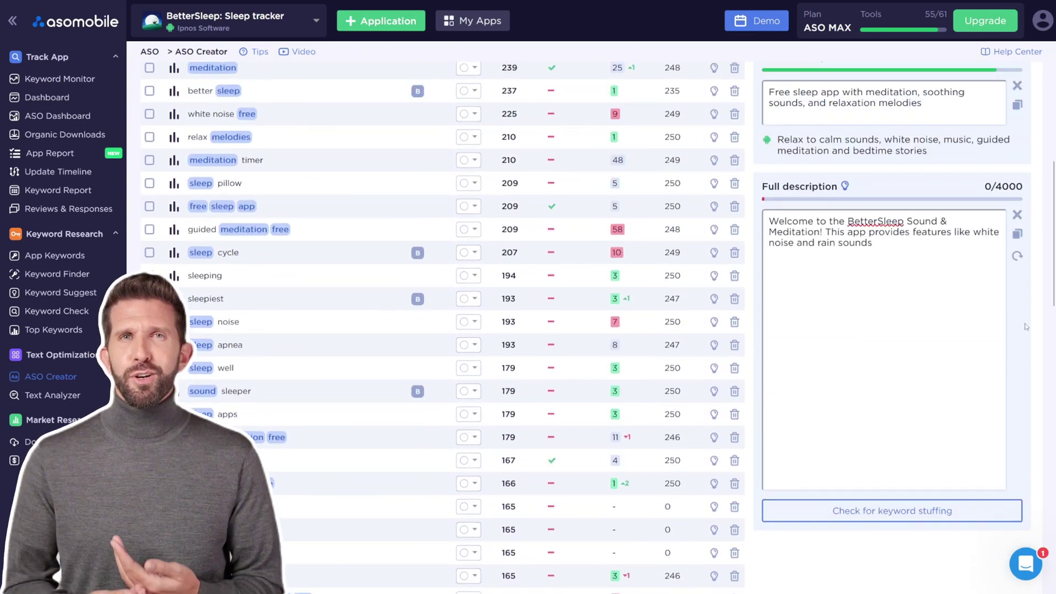
Run the keyword stuffing check on the full description and review the Text Analyzer results.
key(ctrl+v)
click(966, 512)
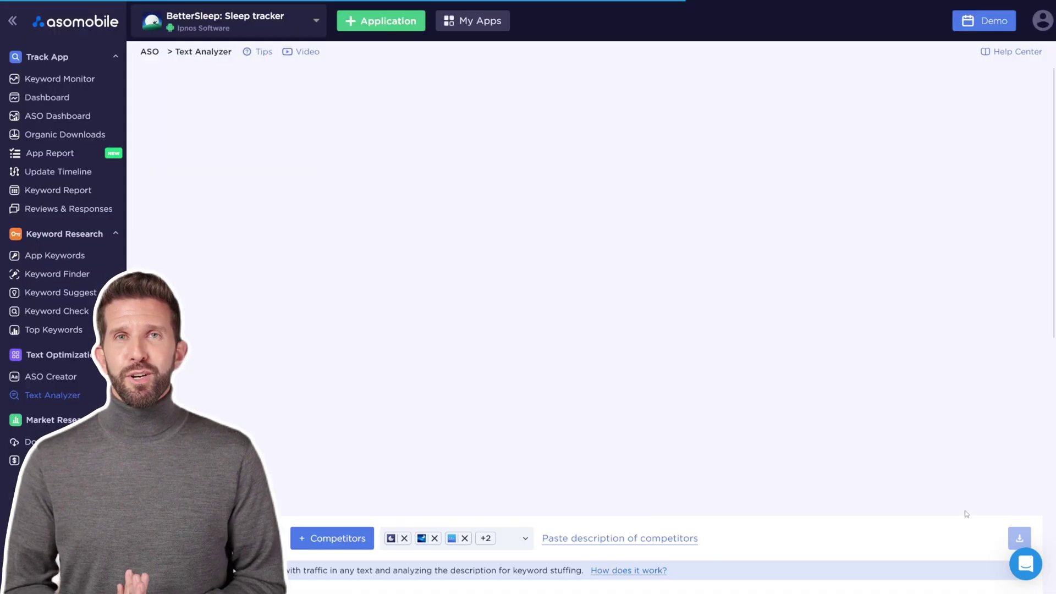
scroll(967, 514, down, 2)
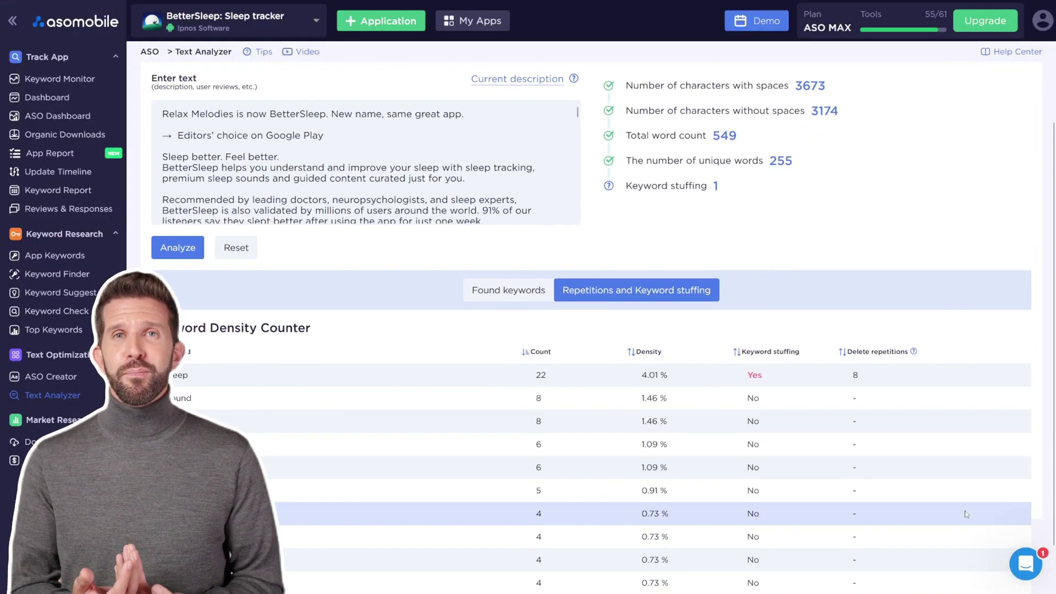
scroll(966, 514, up, 2)
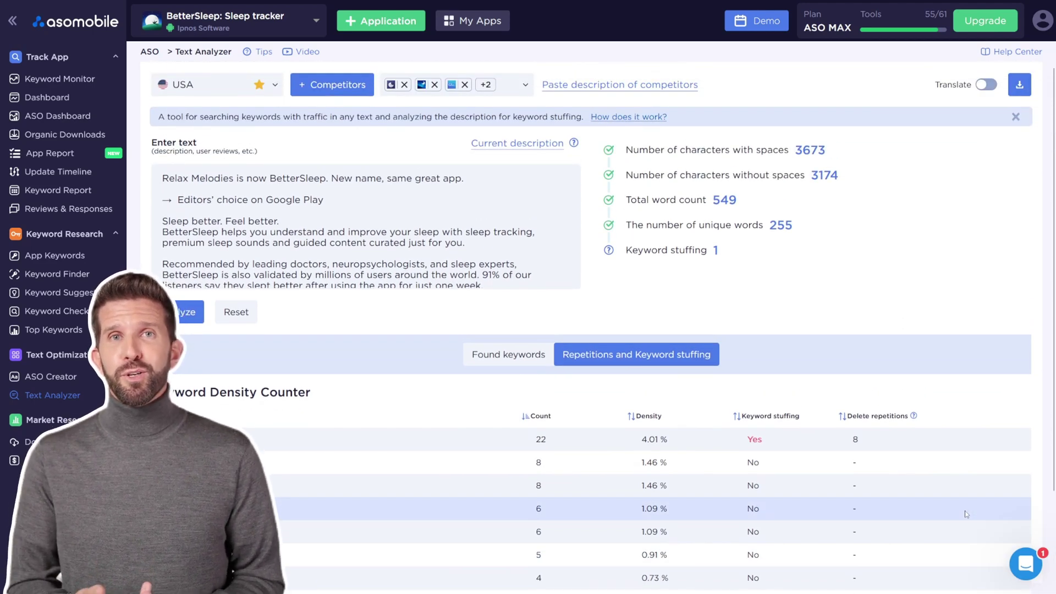
Return to ASO Creator and view the list of unique words used.
key(alt+Left)
scroll(962, 512, up, 6)
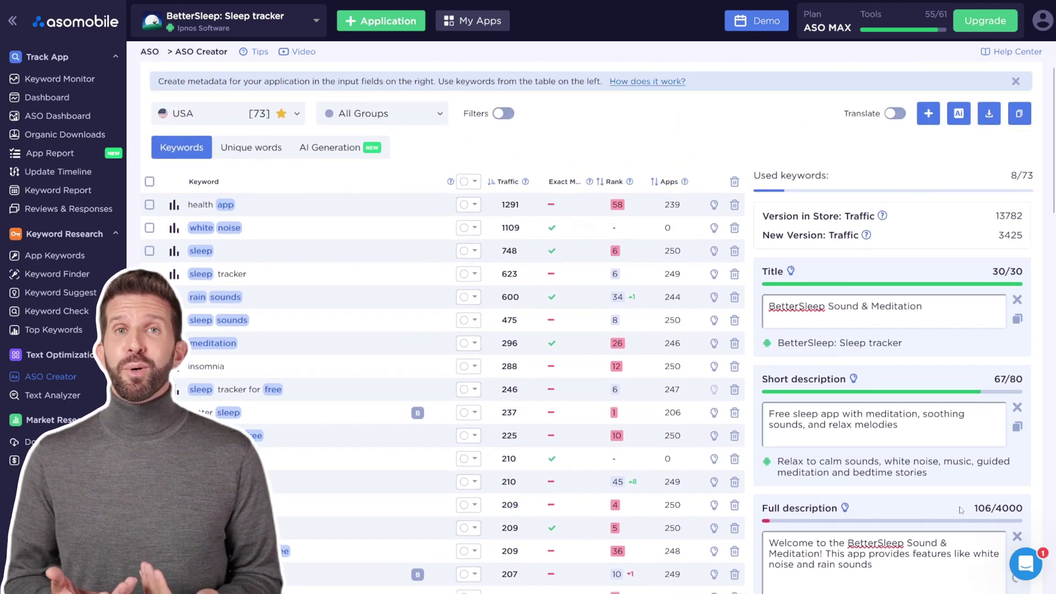
click(281, 156)
scroll(491, 158, down, 1)
scroll(491, 158, down, 2)
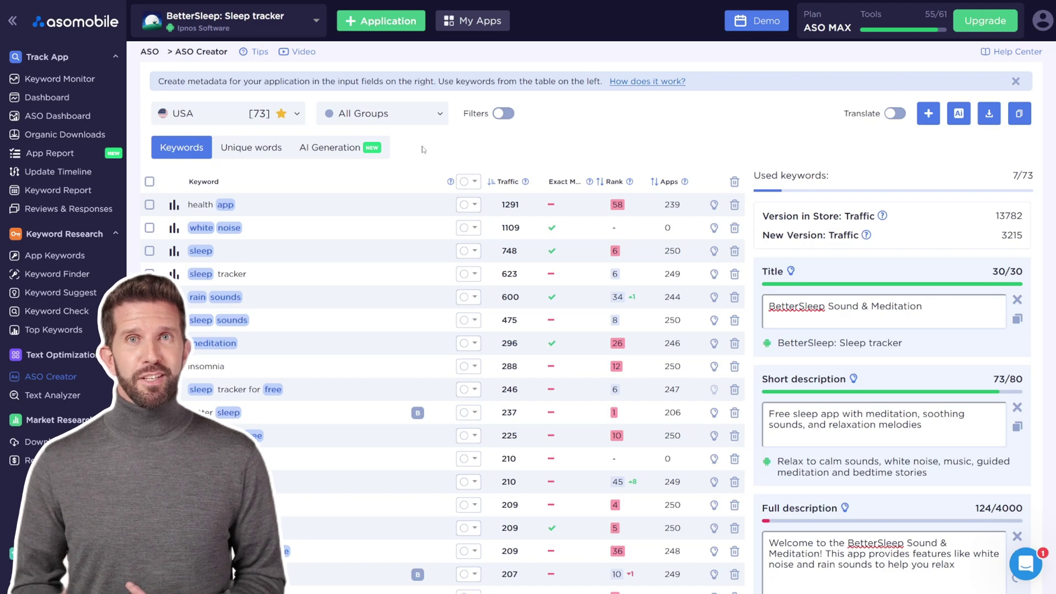
Clear the title and both descriptions and generate AI metadata titled 'BetterSleep Well & Relax'.
click(381, 154)
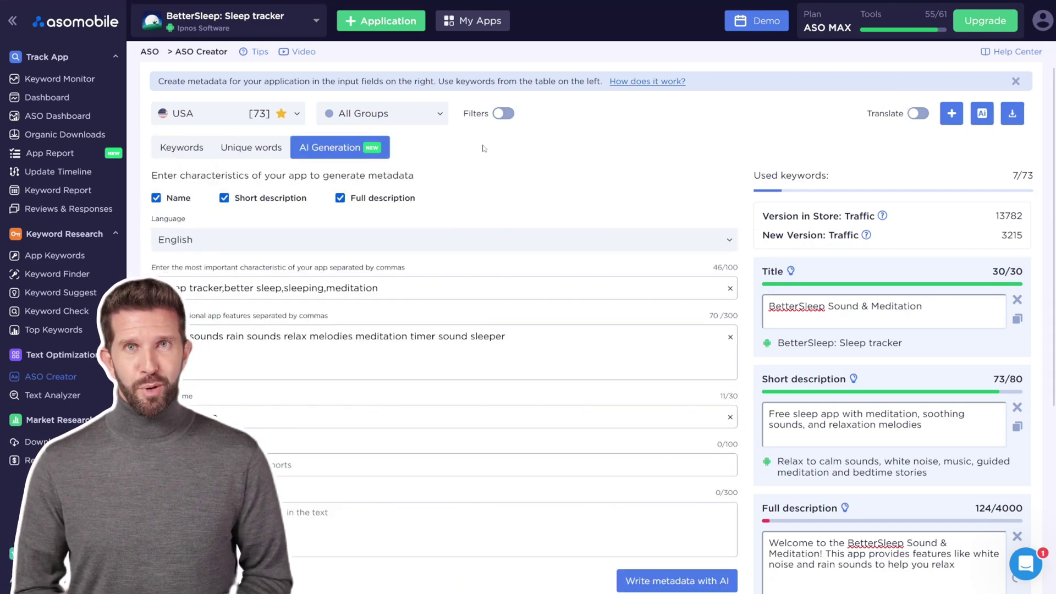
scroll(483, 148, down, 1)
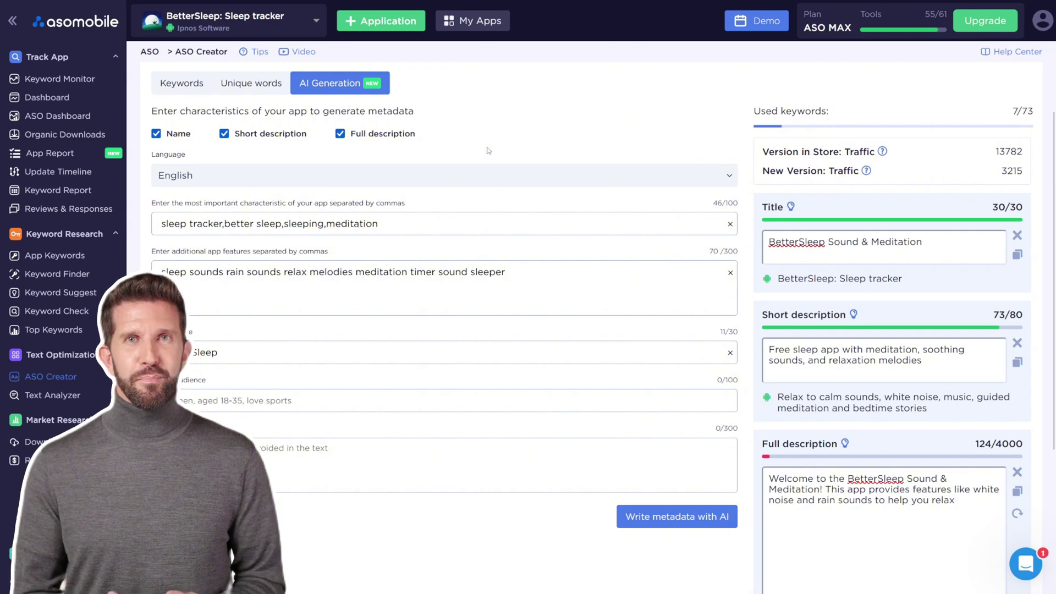
click(1017, 235)
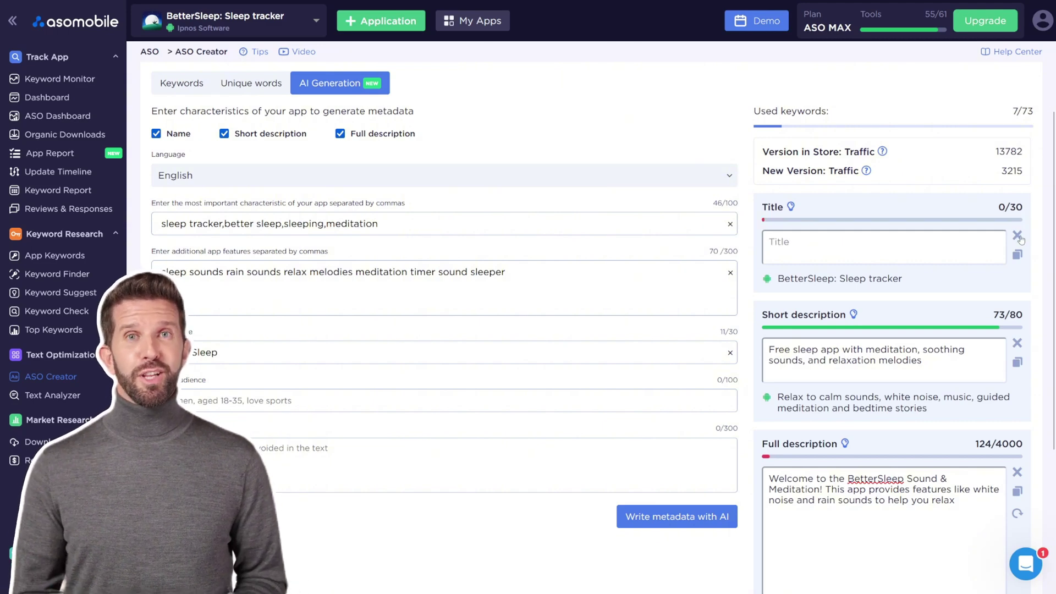
click(1017, 342)
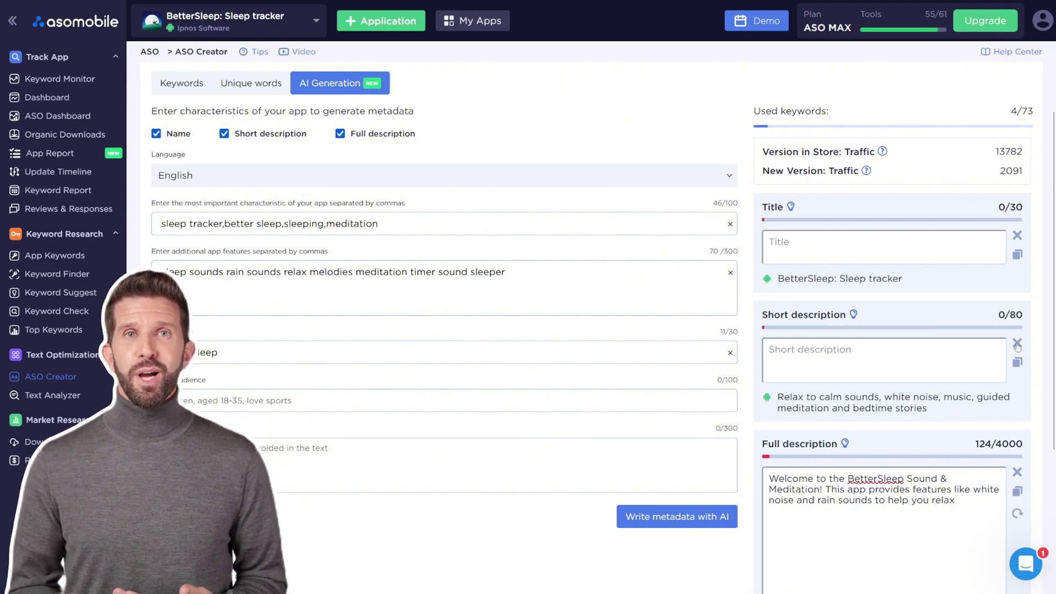
click(1017, 472)
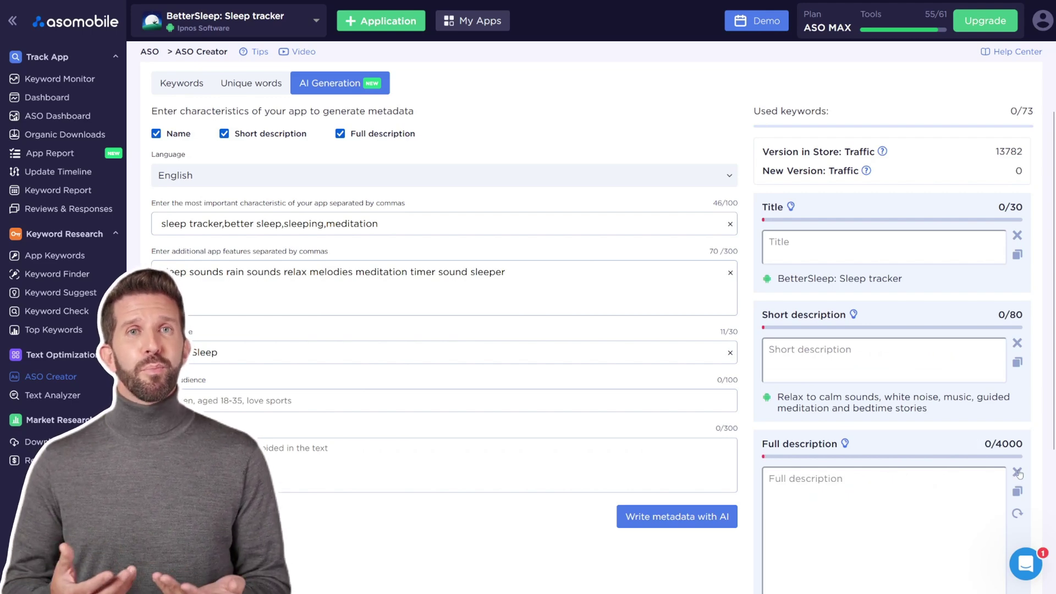
click(718, 517)
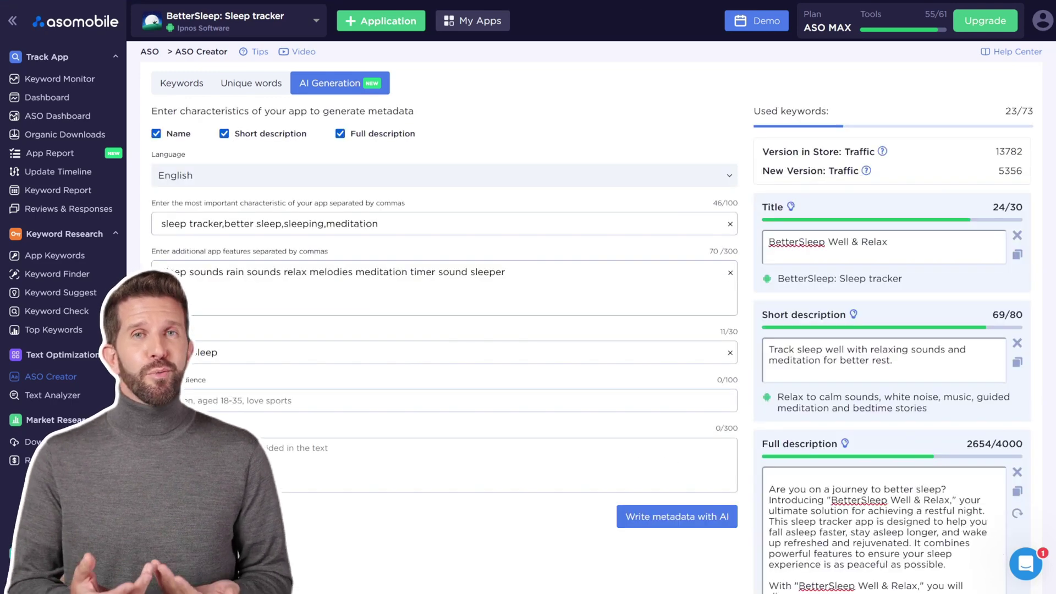
click(200, 85)
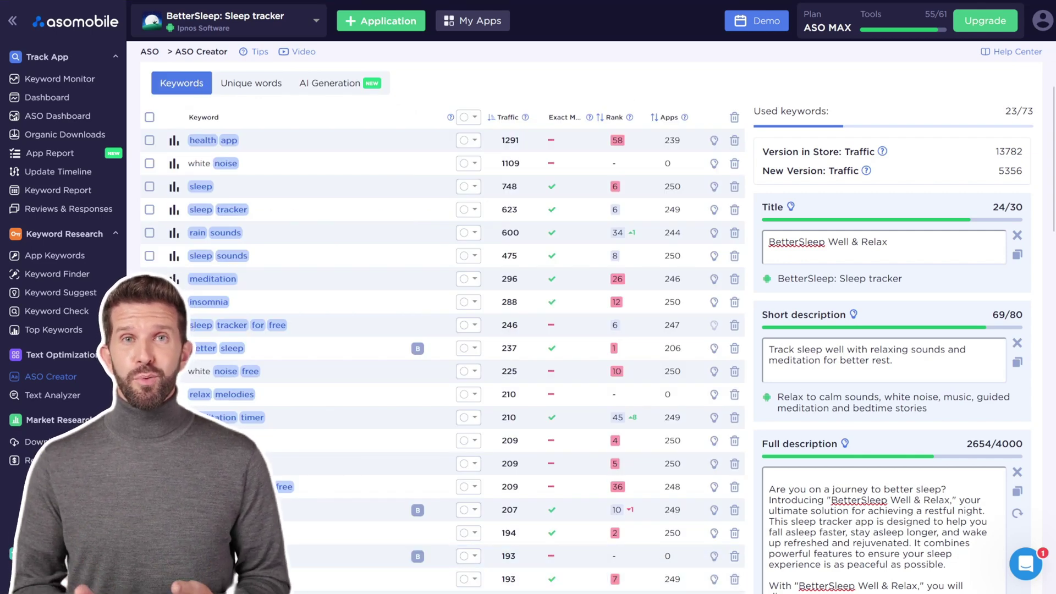
Review the BetterSleep ASO Dashboard showing search visibility 67 and 1205 indexed keywords.
scroll(587, 329, up, 2)
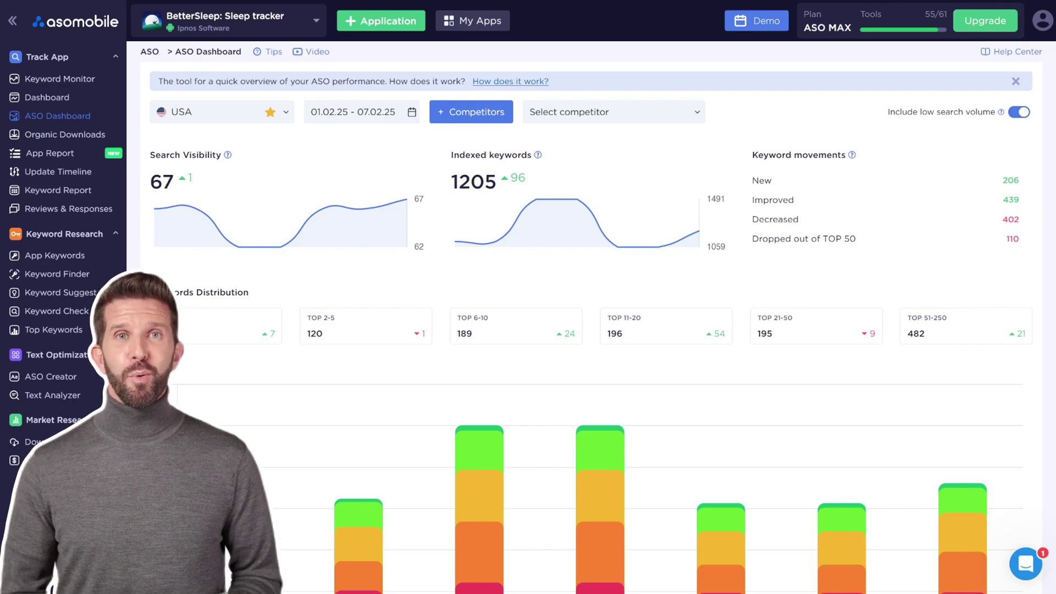
Check App Keywords, then hide TOP 21-50 from the ASO Dashboard keyword distribution chart.
click(54, 255)
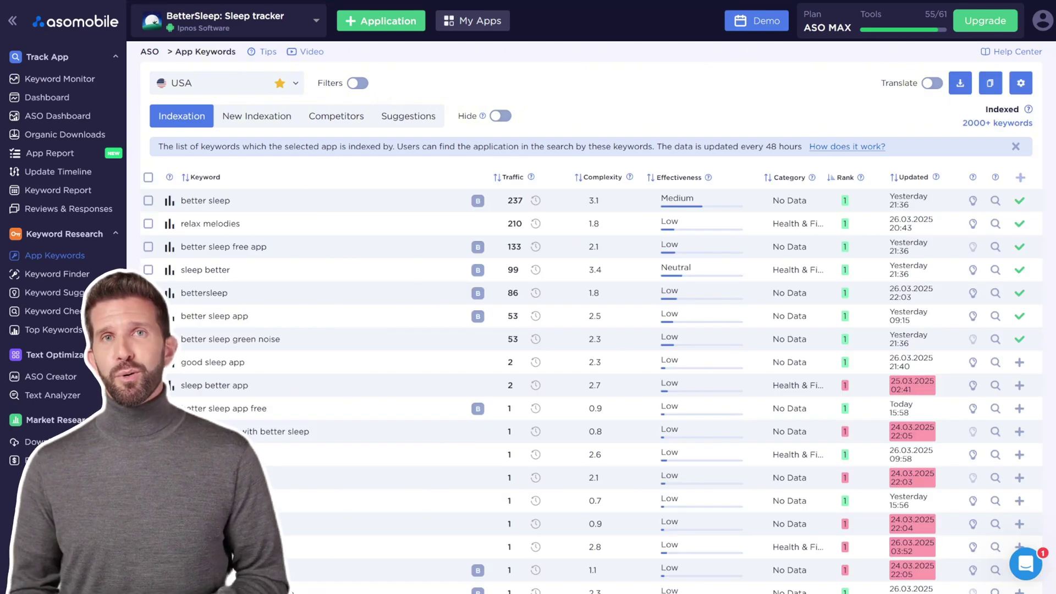
click(48, 115)
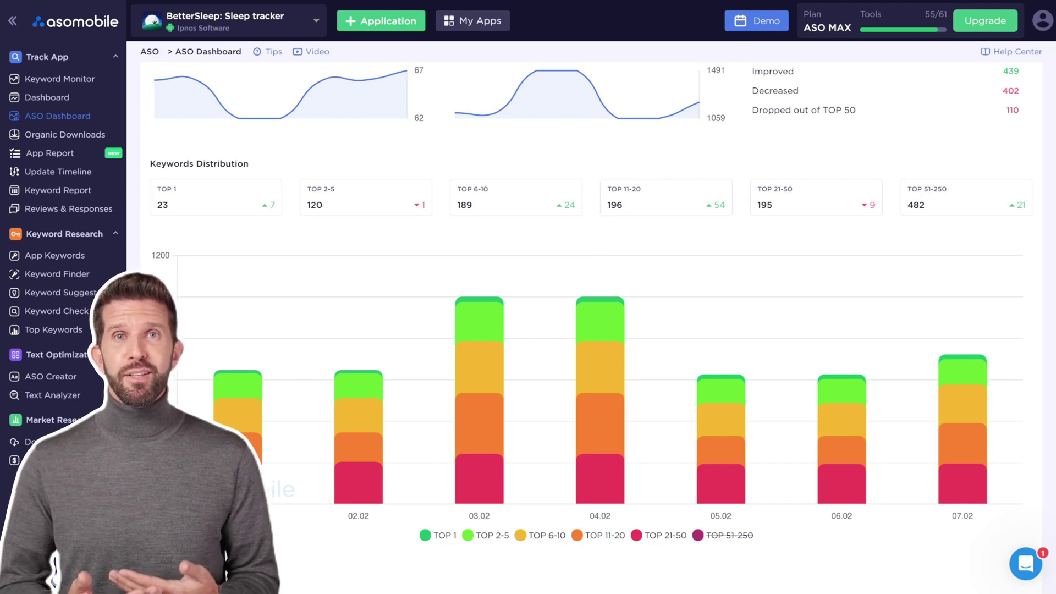
click(640, 541)
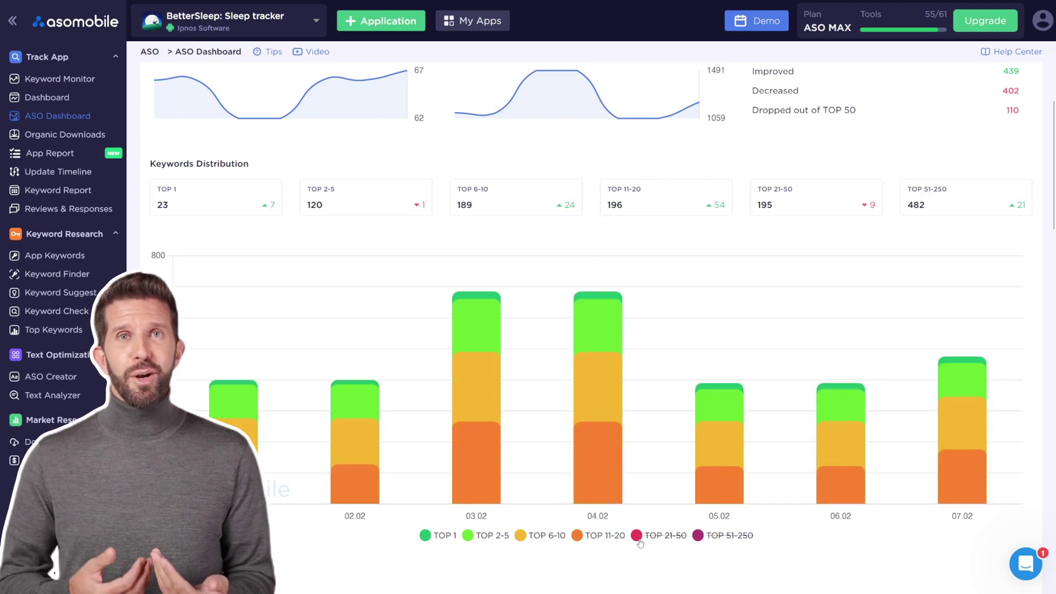